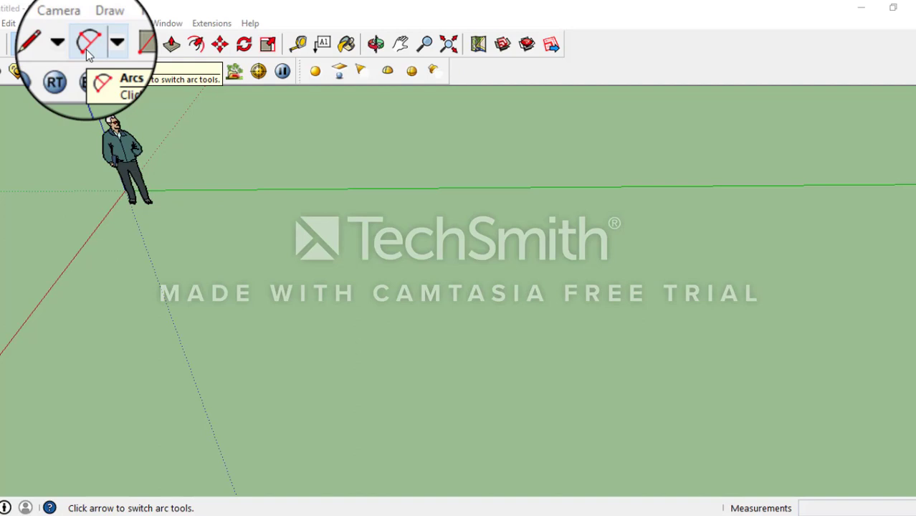
Step: Start a 2 Point Arc on the ground, setting a 4' span along the red axis
{"action": "left_click", "coordinate": [106, 45]}
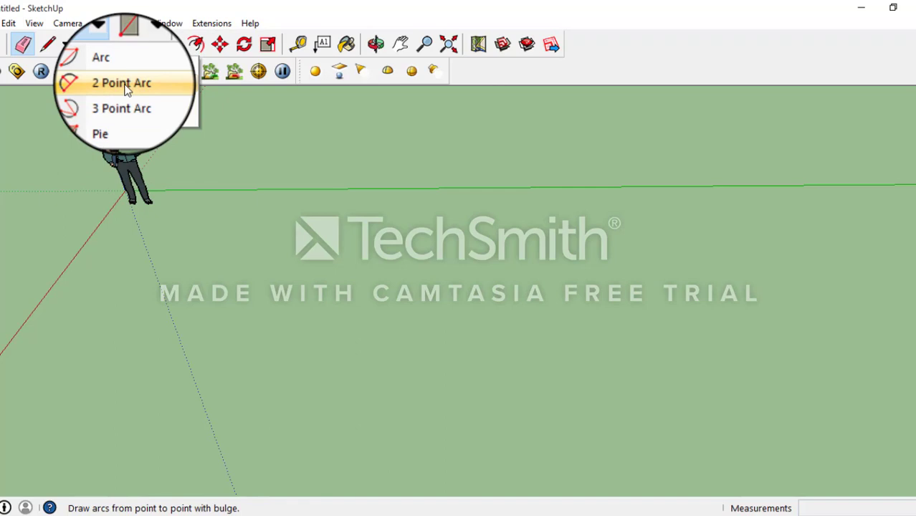
{"action": "left_click", "coordinate": [126, 84]}
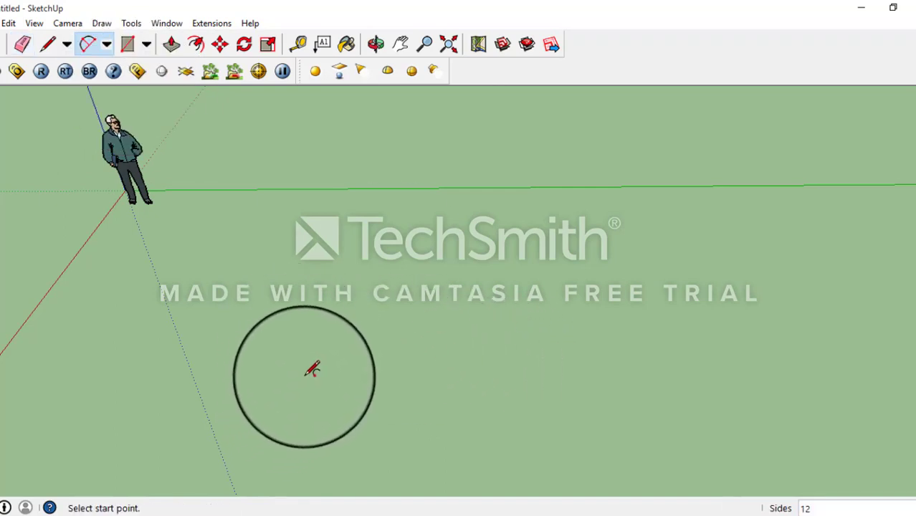
{"action": "left_click", "coordinate": [327, 362]}
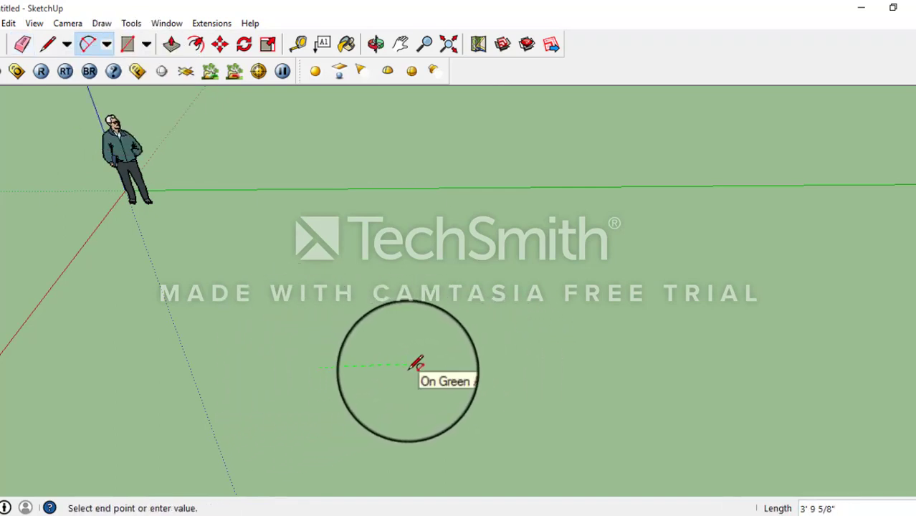
{"action": "mouse_move", "coordinate": [364, 367]}
{"action": "middle_mouse_down"}
{"action": "mouse_move", "coordinate": [362, 381]}
{"action": "mouse_move", "coordinate": [427, 360]}
{"action": "middle_mouse_up"}
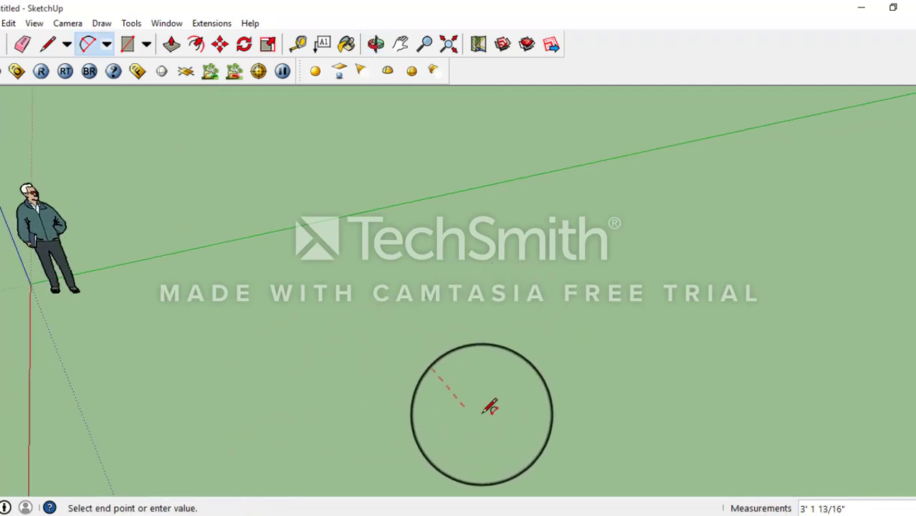
{"action": "mouse_move", "coordinate": [491, 403]}
{"action": "middle_mouse_down"}
{"action": "mouse_move", "coordinate": [368, 331]}
{"action": "mouse_move", "coordinate": [601, 410]}
{"action": "mouse_move", "coordinate": [589, 351]}
{"action": "middle_mouse_up"}
{"action": "scroll", "coordinate": [559, 355], "scroll_direction": "up", "scroll_amount": 2}
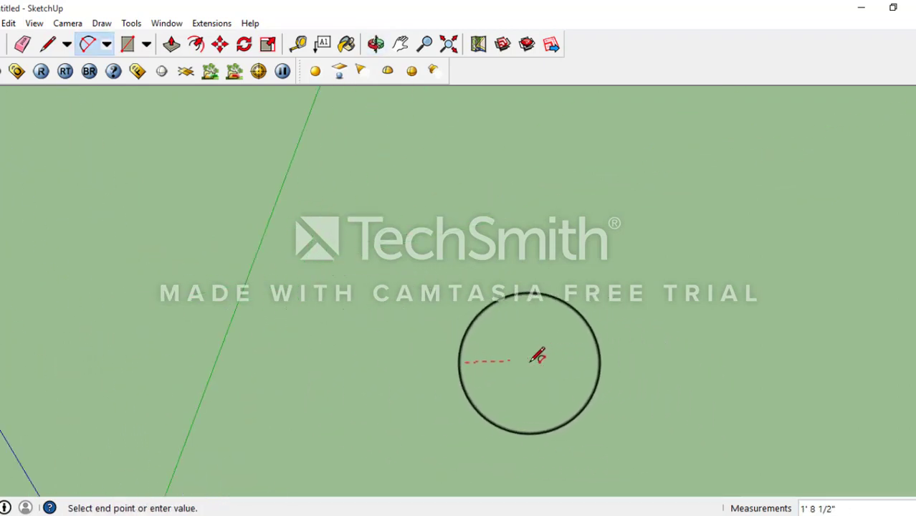
{"action": "mouse_move", "coordinate": [457, 359]}
{"action": "middle_mouse_down"}
{"action": "mouse_move", "coordinate": [185, 344]}
{"action": "mouse_move", "coordinate": [410, 388]}
{"action": "mouse_move", "coordinate": [457, 387]}
{"action": "mouse_move", "coordinate": [550, 356]}
{"action": "middle_mouse_up"}
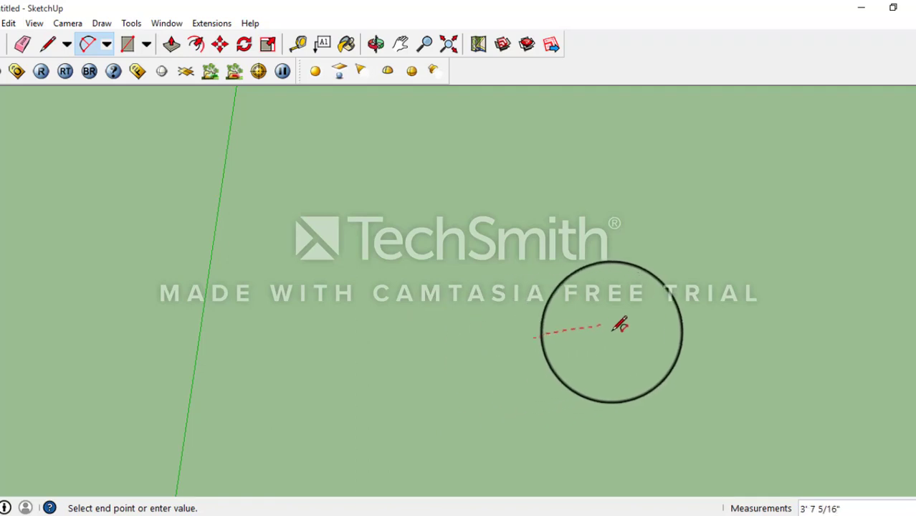
{"action": "middle_click_drag", "start_coordinate": [634, 317], "coordinate": [649, 313]}
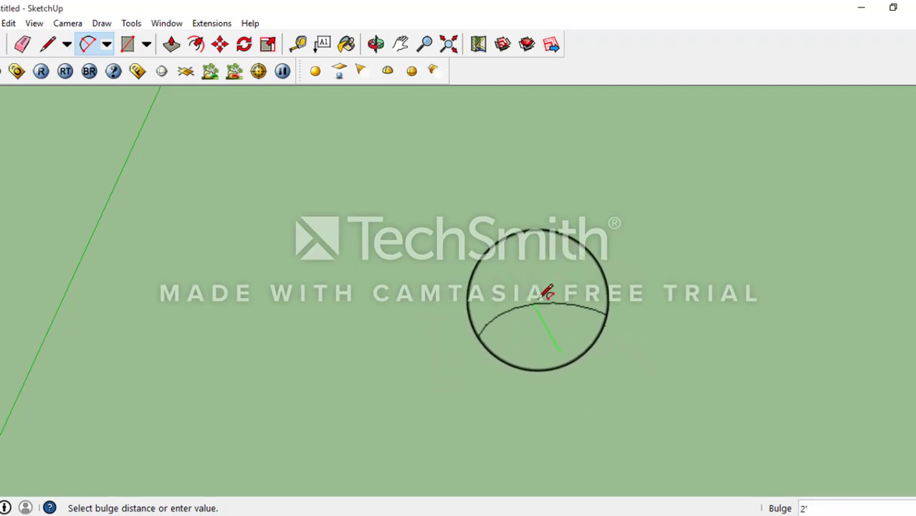
Step: Give the 4' arc a 2' bulge and fix it, then zoom in to inspect it
{"action": "middle_click_drag", "start_coordinate": [550, 313], "coordinate": [577, 298]}
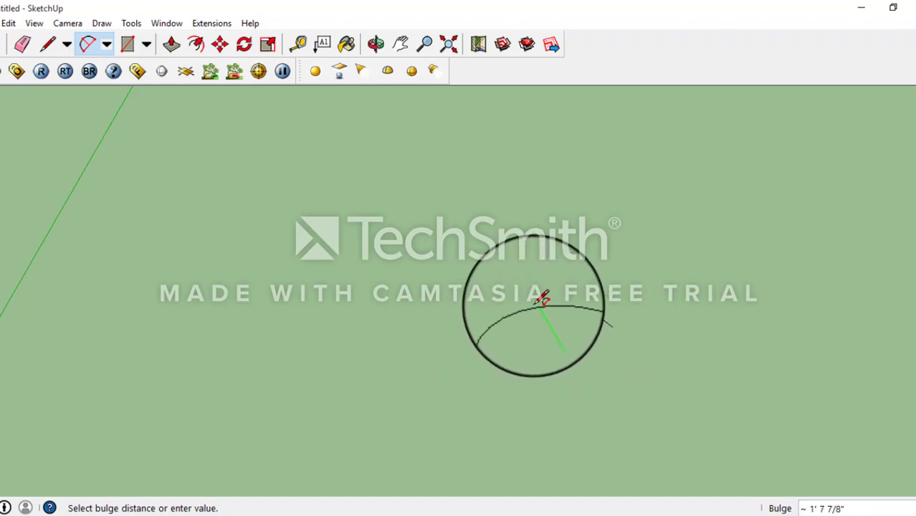
{"action": "type", "text": "2'"}
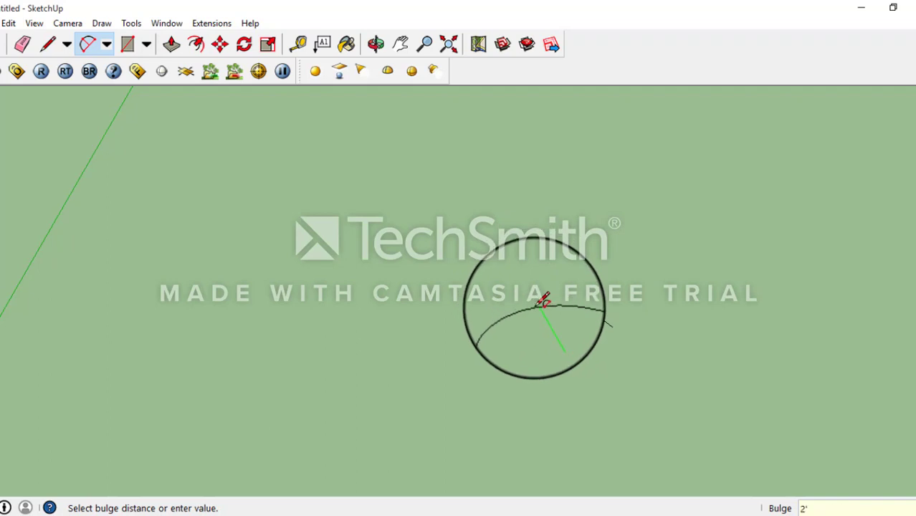
{"action": "left_click", "coordinate": [542, 301]}
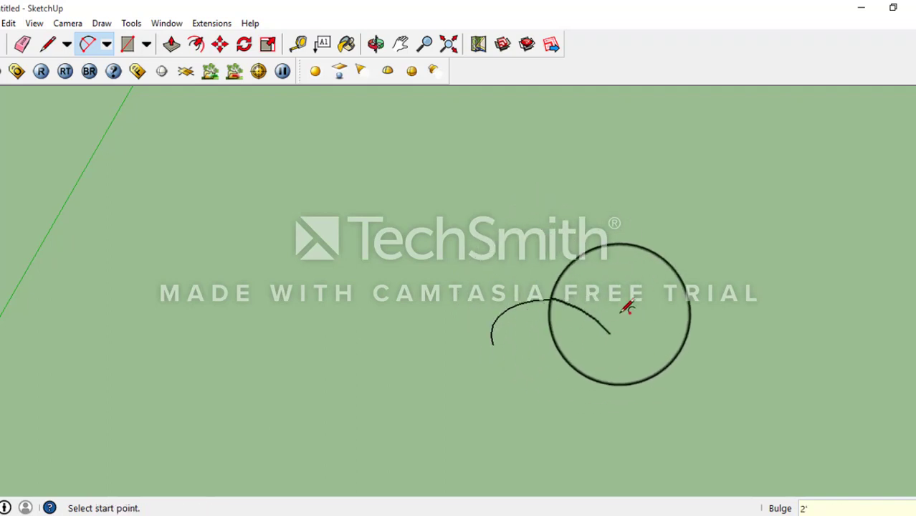
{"action": "scroll", "coordinate": [627, 304], "scroll_direction": "up", "scroll_amount": 2}
{"action": "middle_click_drag", "start_coordinate": [501, 311], "coordinate": [588, 326]}
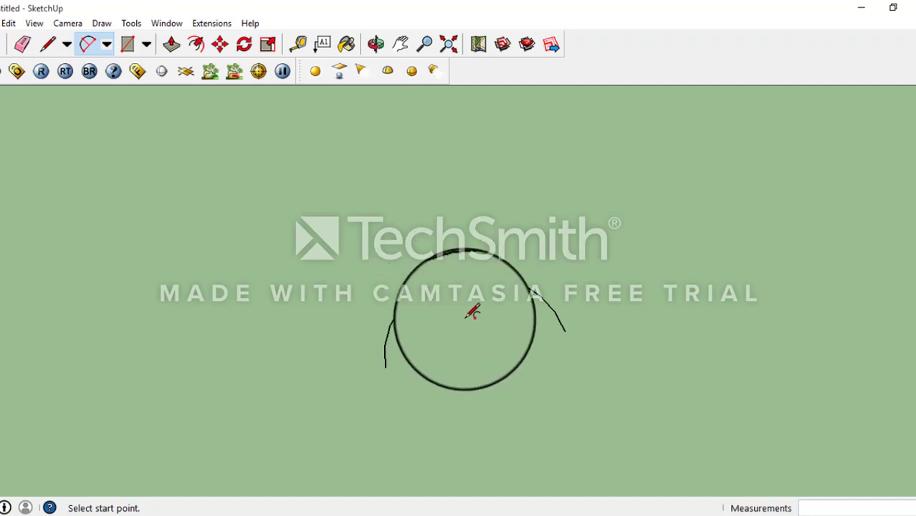
Step: Draw a straight edge between the arc's endpoints to form a semicircular face
{"action": "left_click", "coordinate": [384, 368]}
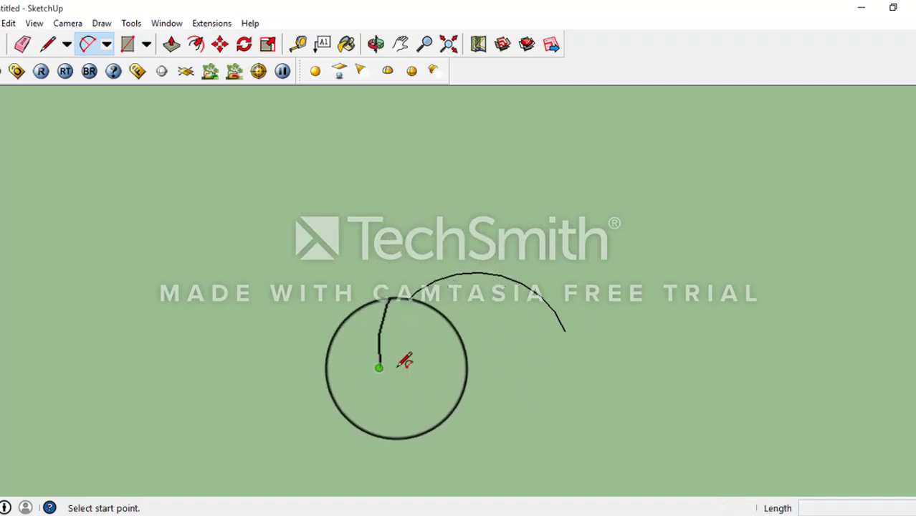
{"action": "left_click", "coordinate": [48, 44]}
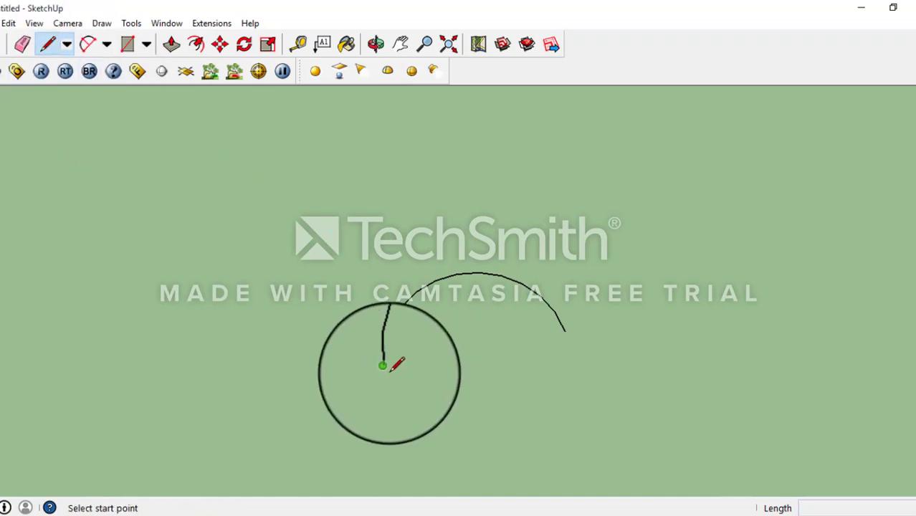
{"action": "left_click", "coordinate": [385, 368]}
{"action": "left_click", "coordinate": [564, 330]}
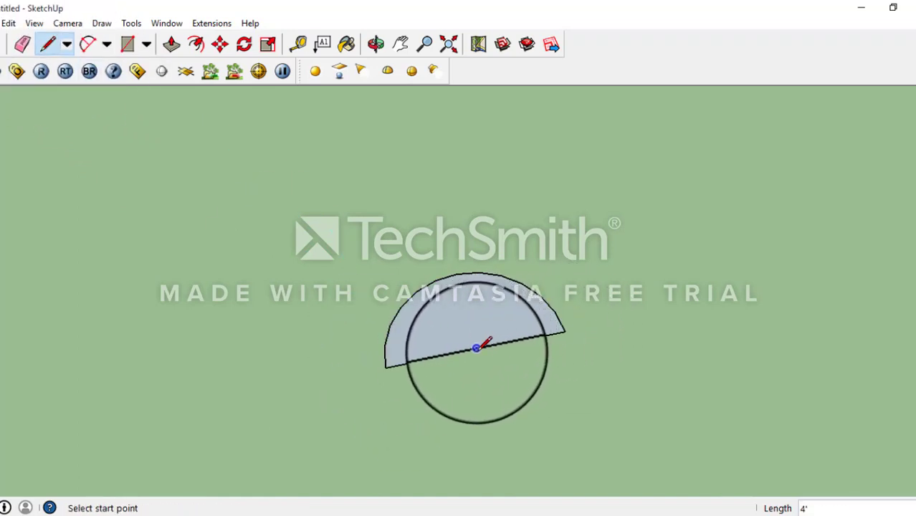
Step: Erase the stray line drawn from the edge's midpoint across the semicircle
{"action": "left_click", "coordinate": [477, 349]}
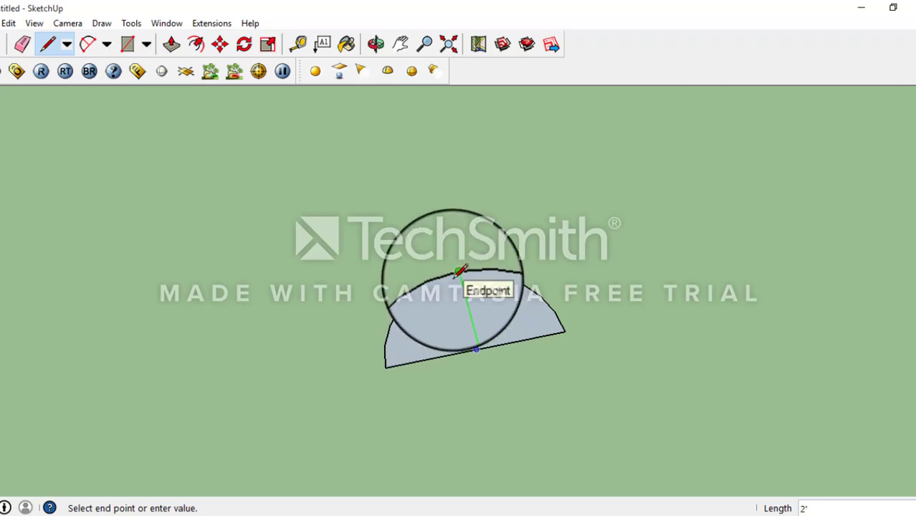
{"action": "left_click", "coordinate": [457, 273]}
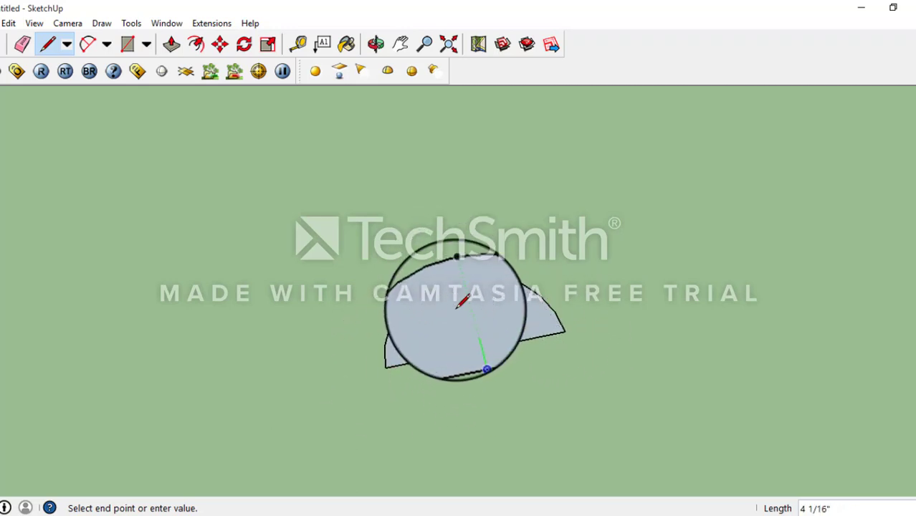
{"action": "left_click", "coordinate": [20, 44]}
{"action": "mouse_move", "coordinate": [491, 265]}
{"action": "middle_mouse_down"}
{"action": "mouse_move", "coordinate": [390, 375]}
{"action": "mouse_move", "coordinate": [556, 375]}
{"action": "mouse_move", "coordinate": [436, 324]}
{"action": "mouse_move", "coordinate": [153, 280]}
{"action": "middle_mouse_up"}
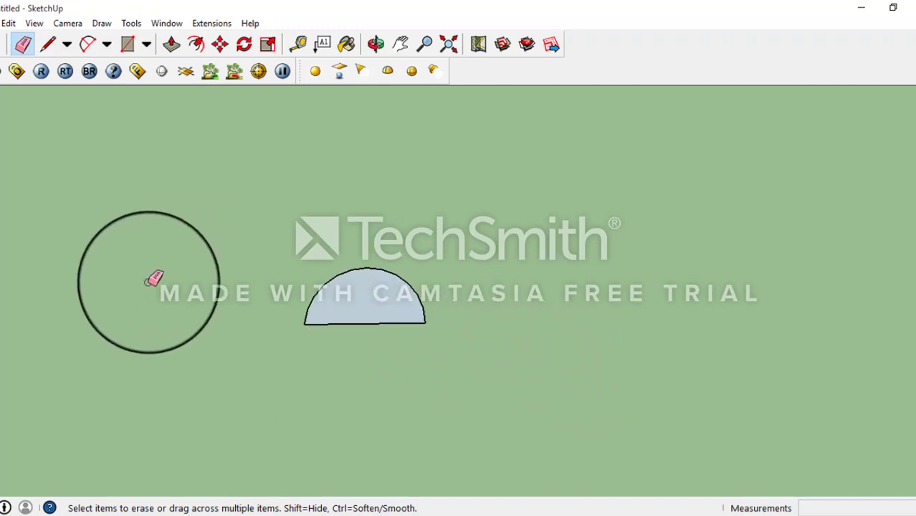
{"action": "scroll", "coordinate": [695, 298], "scroll_direction": "up", "scroll_amount": 1}
Step: Draw an open 120° 3 Point Arc to the right of the semicircle
{"action": "left_click", "coordinate": [106, 44]}
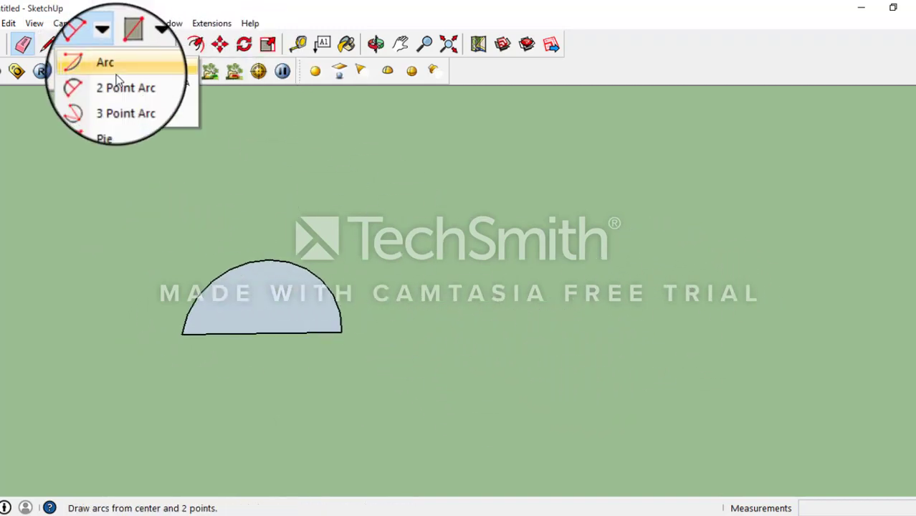
{"action": "left_click", "coordinate": [119, 93]}
{"action": "middle_click_drag", "start_coordinate": [532, 286], "coordinate": [552, 331]}
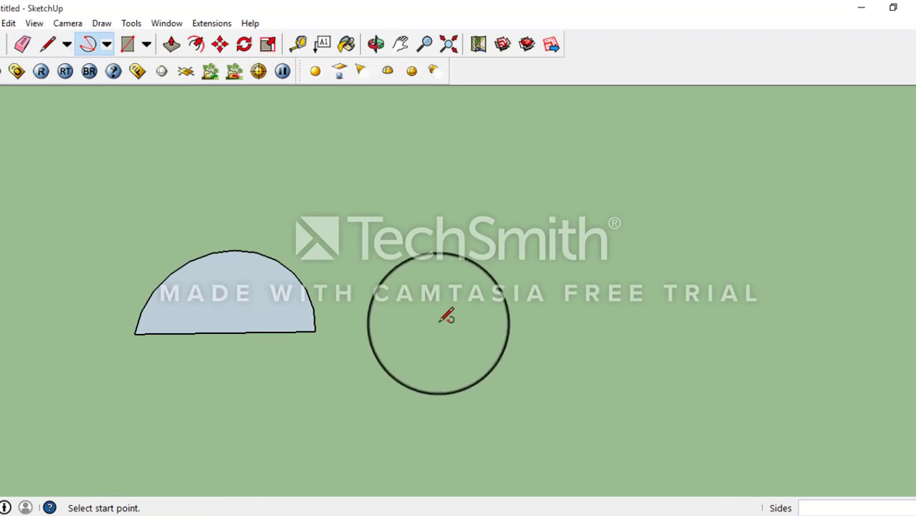
{"action": "left_click", "coordinate": [416, 333]}
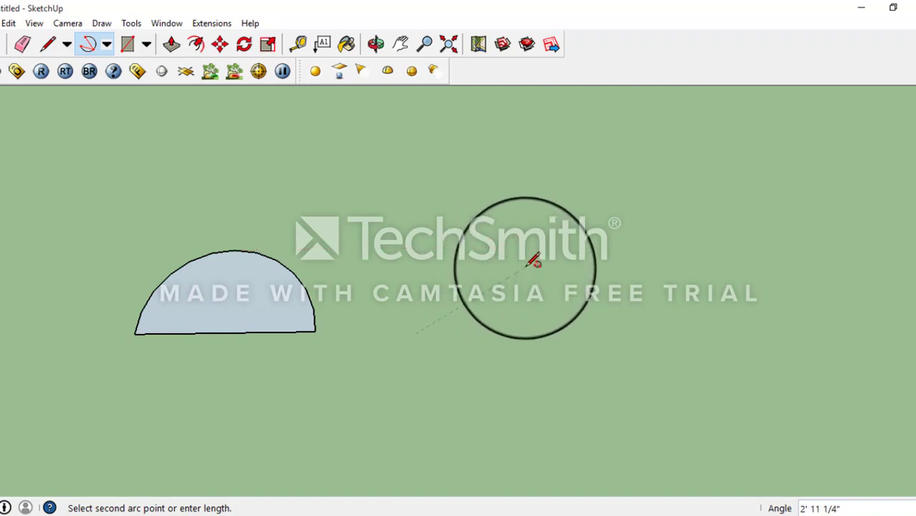
{"action": "left_click", "coordinate": [529, 263]}
{"action": "type", "text": "120"}
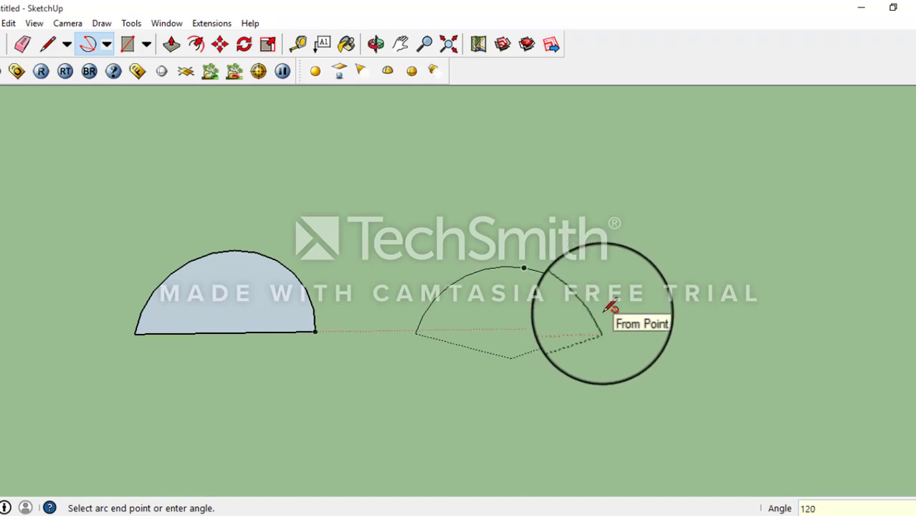
{"action": "key", "text": "Return"}
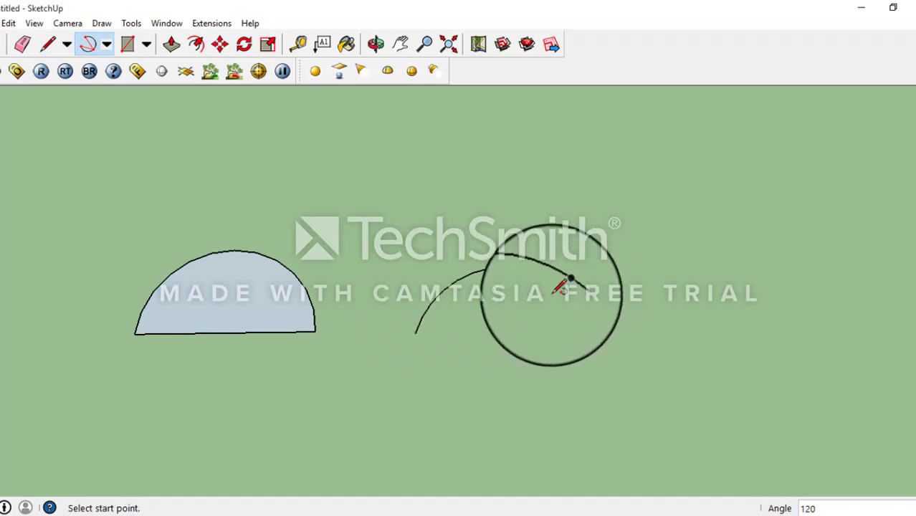
{"action": "left_click", "coordinate": [414, 331]}
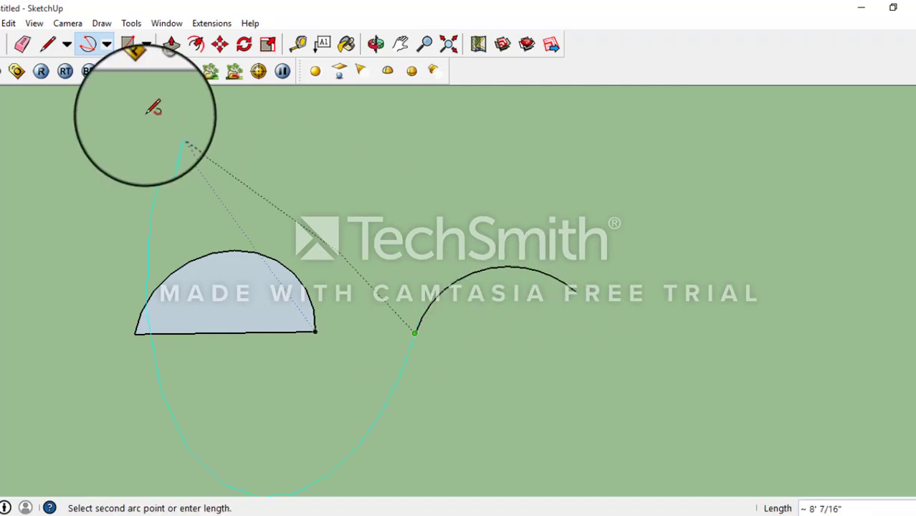
Step: Join the 120° arc's endpoints with a straight line to make a filled segment
{"action": "left_click", "coordinate": [47, 43]}
{"action": "left_click", "coordinate": [414, 332]}
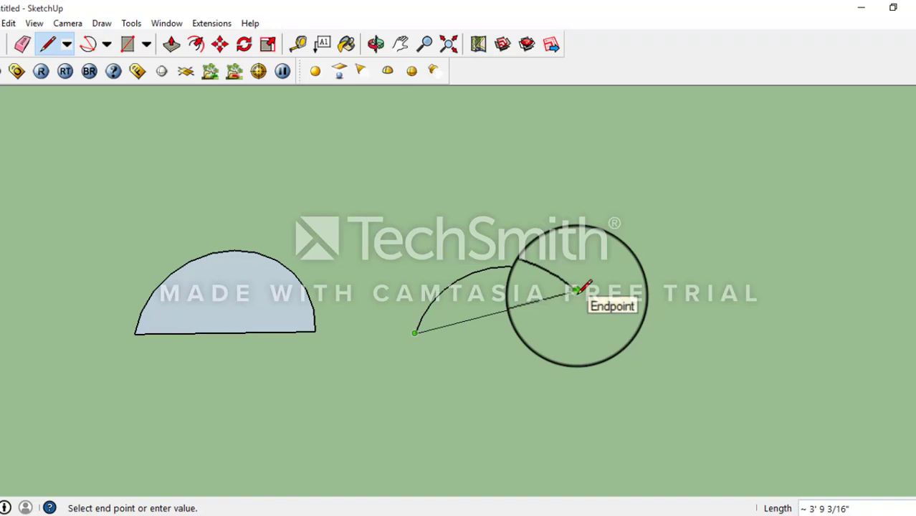
{"action": "left_click", "coordinate": [578, 290]}
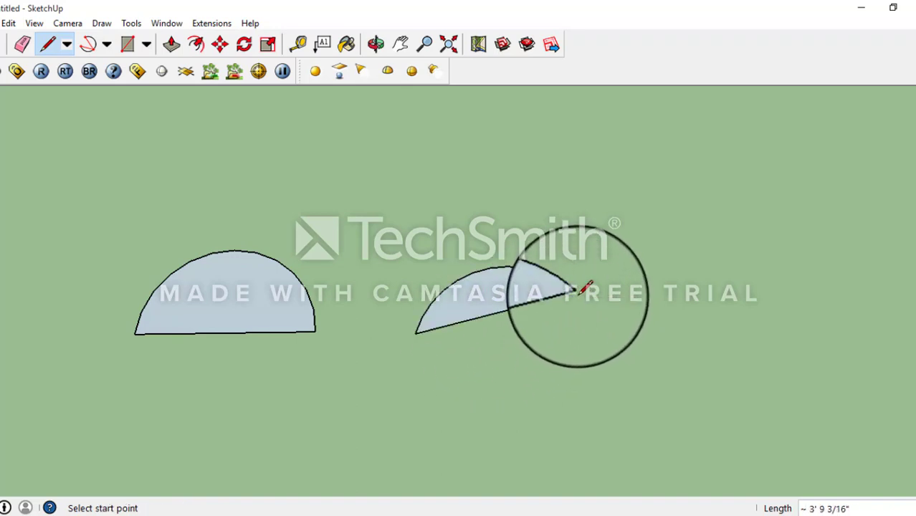
{"action": "mouse_move", "coordinate": [585, 288]}
{"action": "middle_mouse_down"}
{"action": "mouse_move", "coordinate": [436, 422]}
{"action": "mouse_move", "coordinate": [466, 450]}
{"action": "mouse_move", "coordinate": [535, 293]}
{"action": "mouse_move", "coordinate": [341, 346]}
{"action": "middle_mouse_up"}
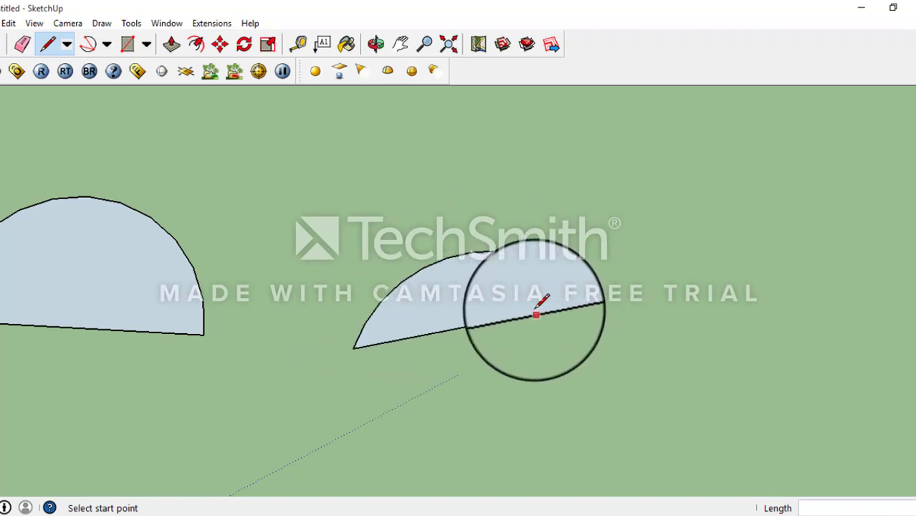
{"action": "middle_click_drag", "start_coordinate": [536, 314], "coordinate": [419, 327]}
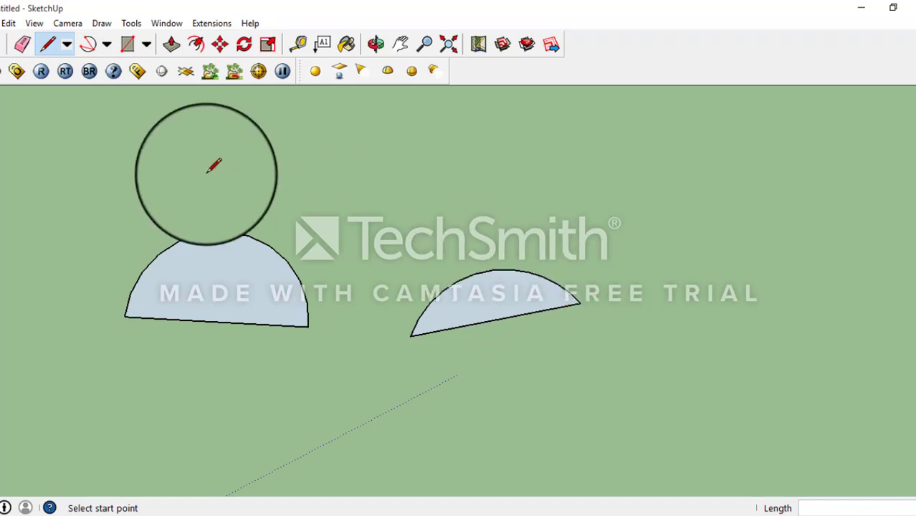
Step: Draw a 70° Pie wedge right of the arc segments, setting its centre and radius
{"action": "left_click", "coordinate": [108, 46]}
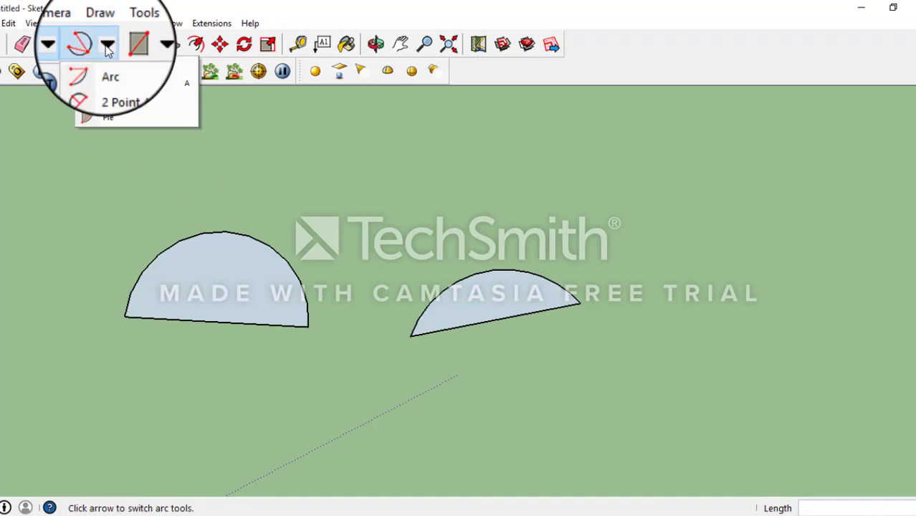
{"action": "left_click", "coordinate": [109, 118]}
{"action": "mouse_move", "coordinate": [28, 251]}
{"action": "middle_mouse_down"}
{"action": "mouse_move", "coordinate": [545, 304]}
{"action": "mouse_move", "coordinate": [505, 305]}
{"action": "middle_mouse_up"}
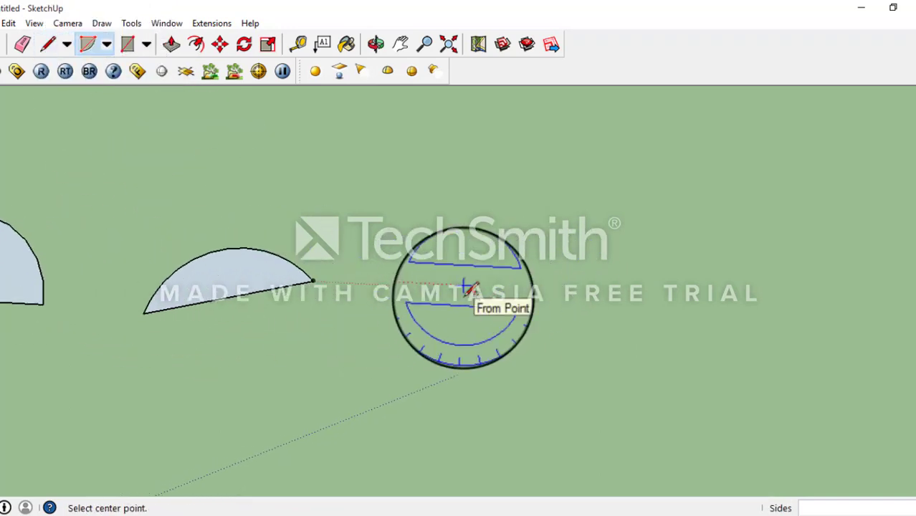
{"action": "left_click", "coordinate": [466, 288]}
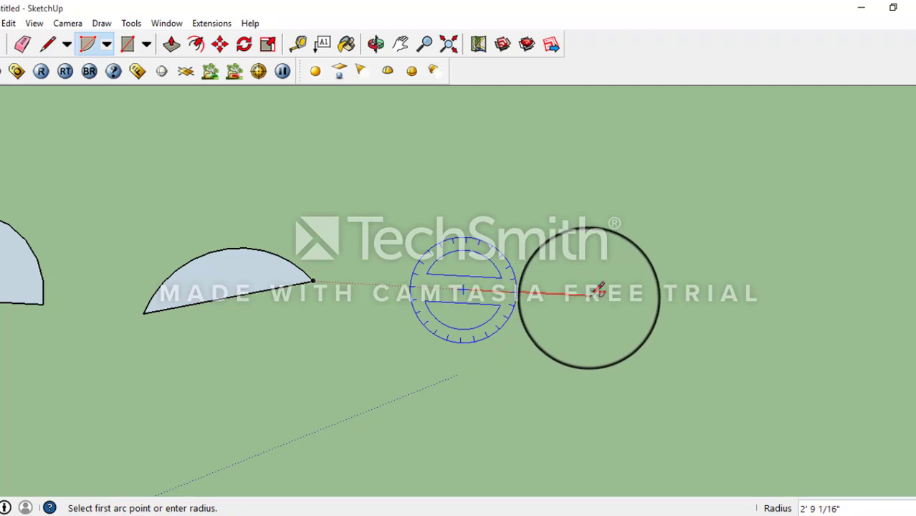
{"action": "middle_click_drag", "start_coordinate": [565, 281], "coordinate": [548, 276]}
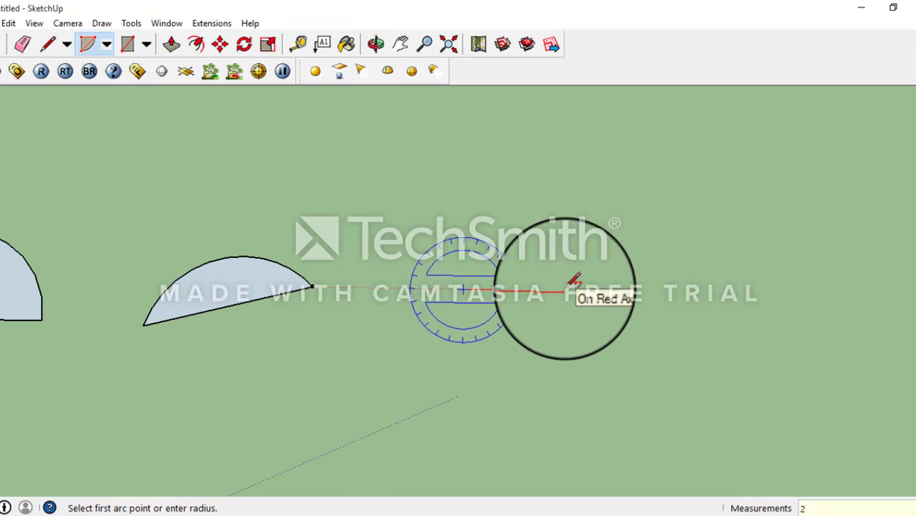
{"action": "type", "text": "'"}
{"action": "key", "text": "Return"}
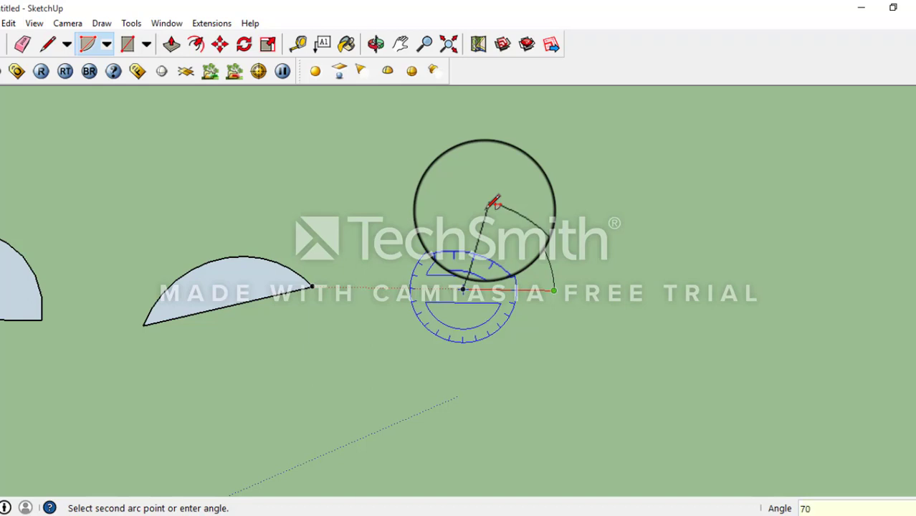
{"action": "key", "text": "Return"}
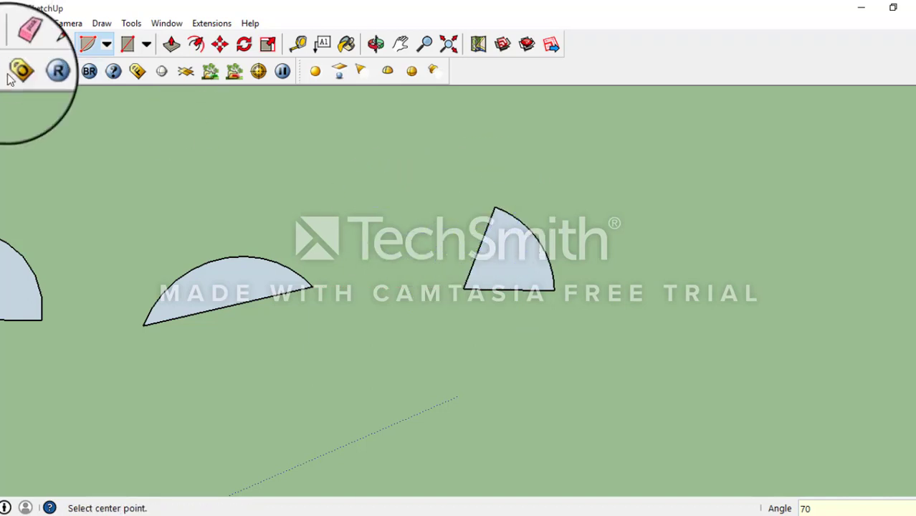
{"action": "left_click", "coordinate": [47, 44]}
{"action": "left_click", "coordinate": [480, 287]}
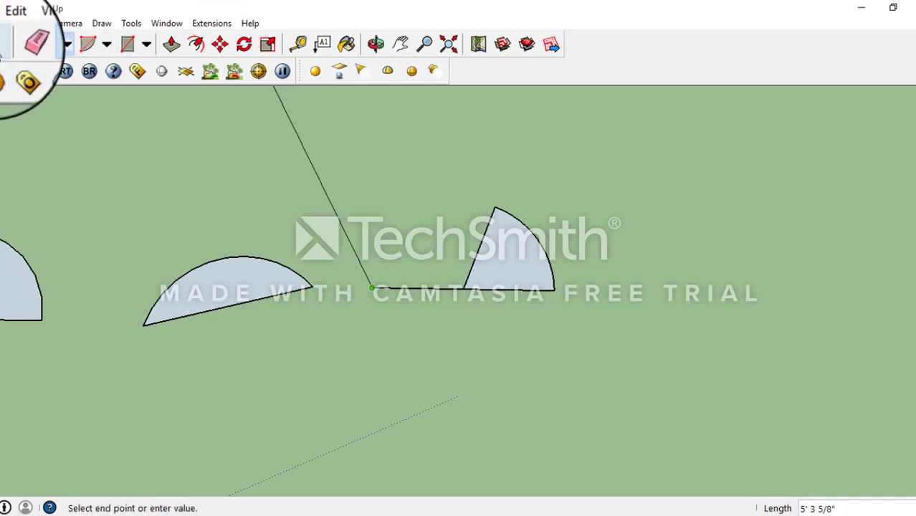
{"action": "left_click", "coordinate": [3, 44]}
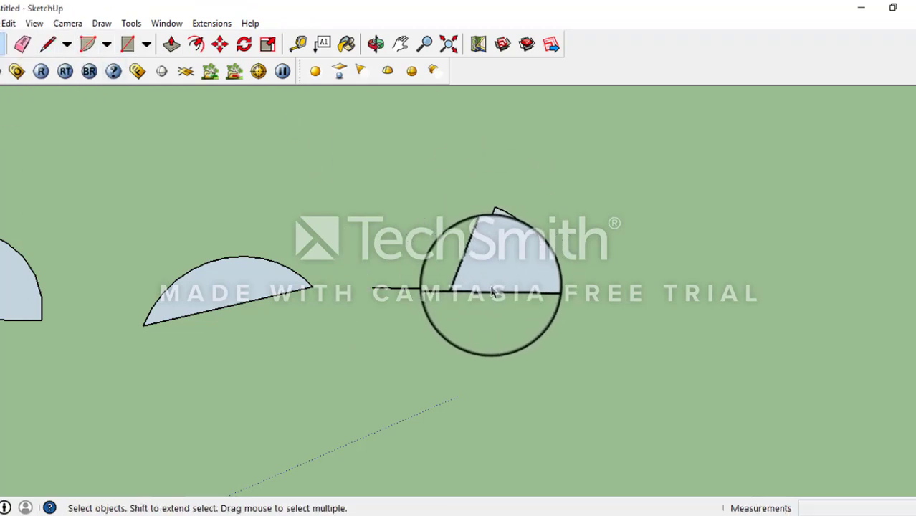
{"action": "left_click_drag", "start_coordinate": [484, 275], "coordinate": [490, 211]}
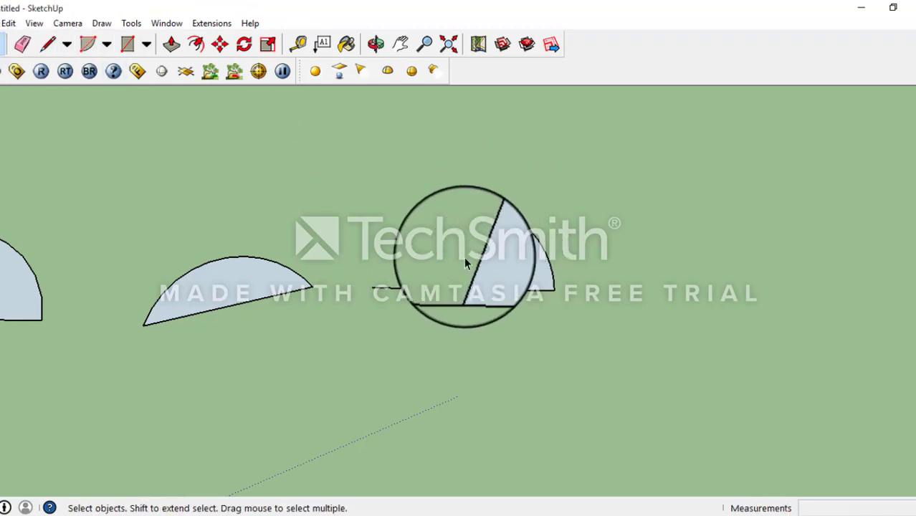
{"action": "mouse_move", "coordinate": [490, 210]}
{"action": "middle_mouse_down"}
{"action": "mouse_move", "coordinate": [560, 276]}
{"action": "mouse_move", "coordinate": [615, 299]}
{"action": "mouse_move", "coordinate": [447, 297]}
{"action": "mouse_move", "coordinate": [476, 235]}
{"action": "mouse_move", "coordinate": [468, 276]}
{"action": "mouse_move", "coordinate": [380, 338]}
{"action": "middle_mouse_up"}
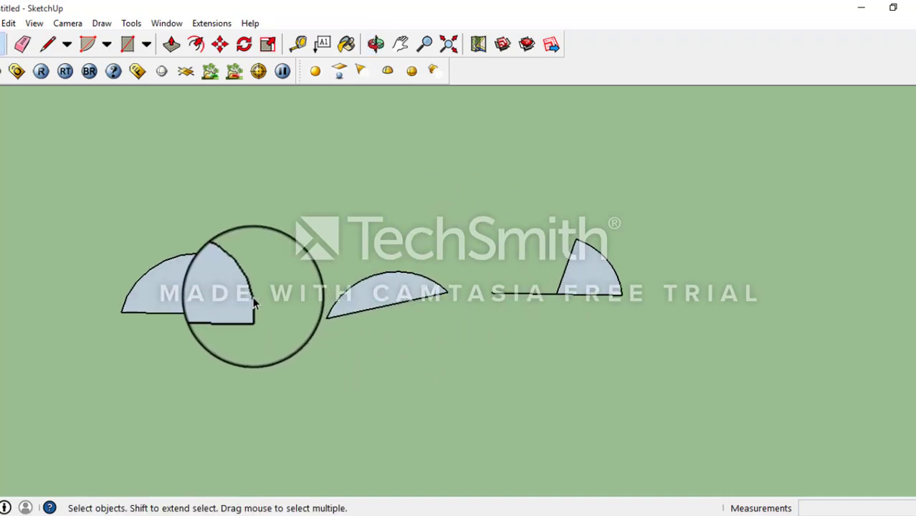